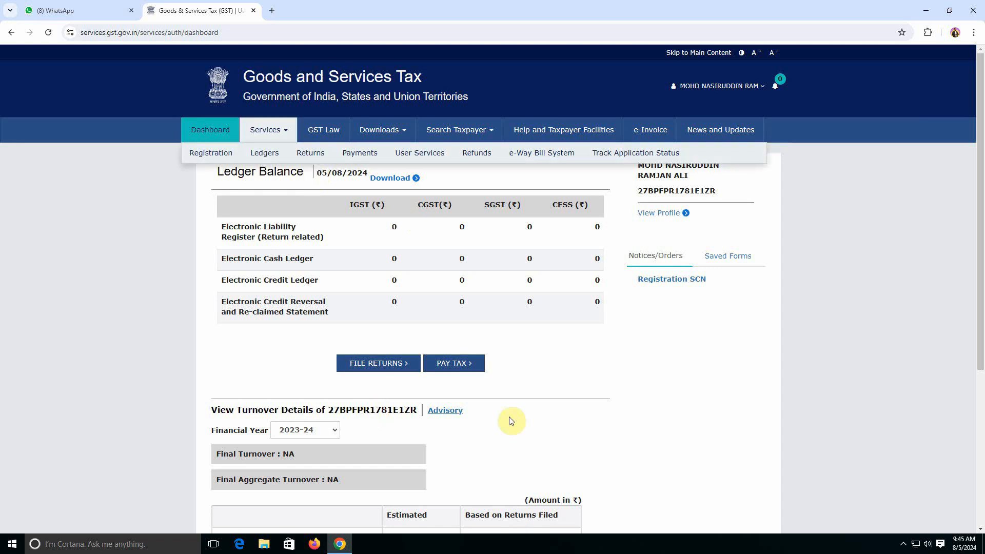
Show the Registration submenu under Services in the top menu bar
mouse_move(210, 160)
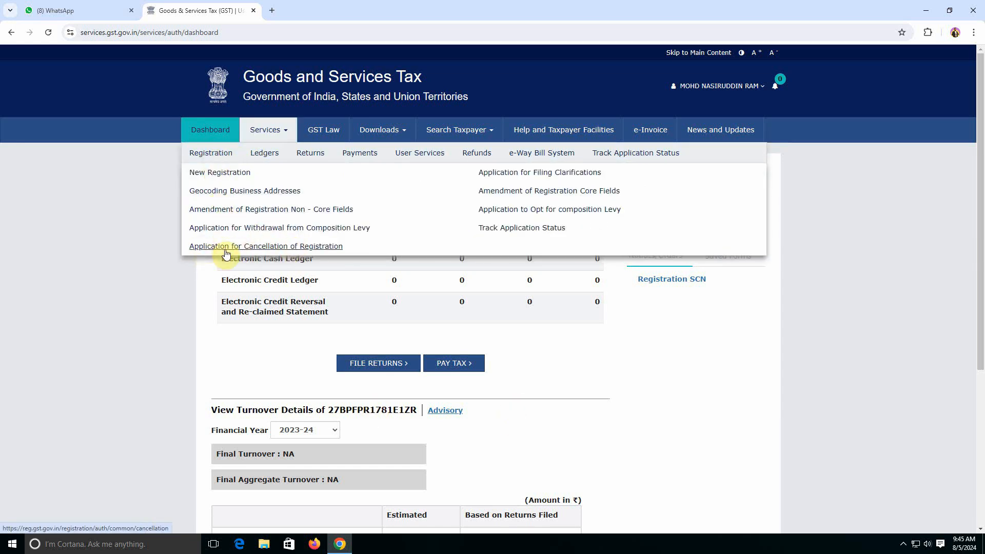
Open Application for Cancellation of Registration and scroll to the future correspondence address fields
left_click(304, 246)
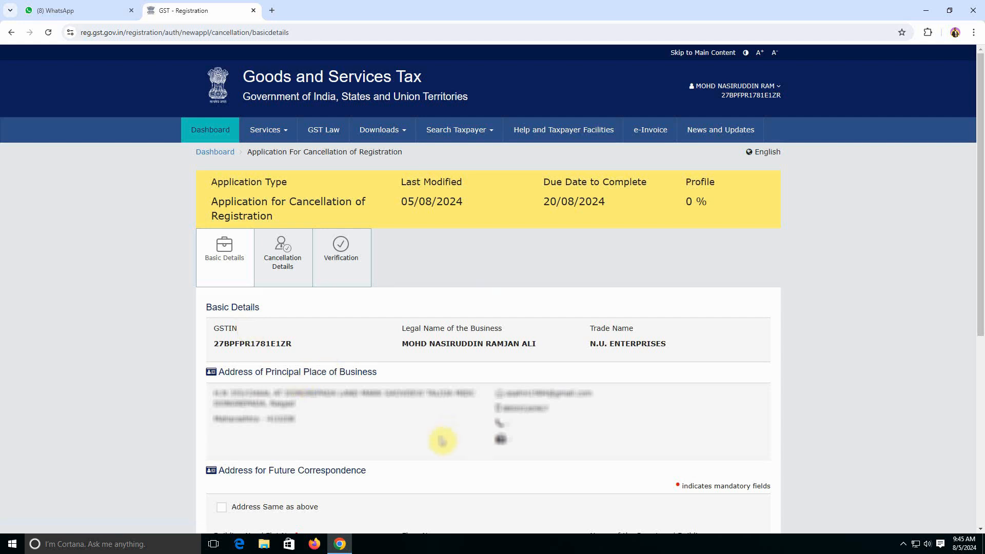
scroll(443, 440, "down", 4)
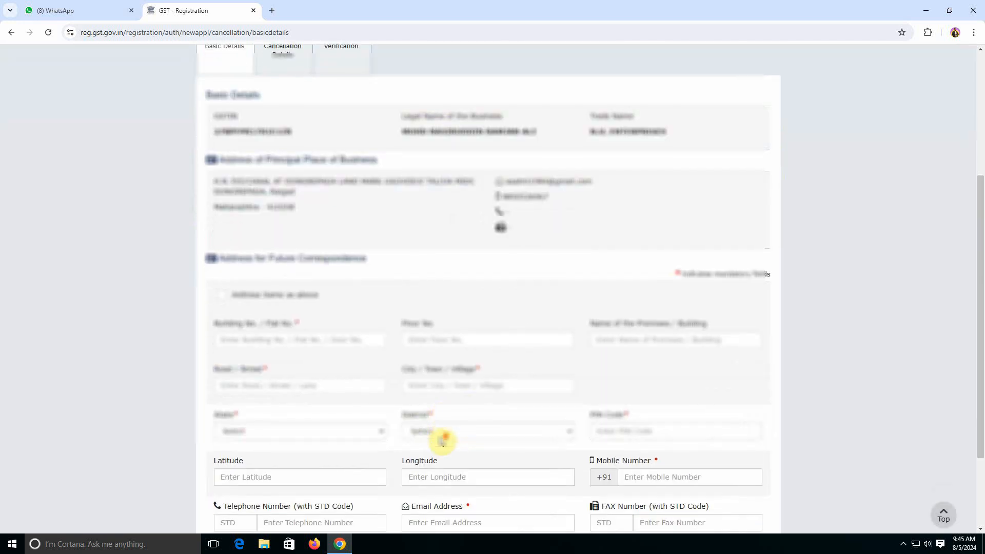
scroll(442, 440, "down", 2)
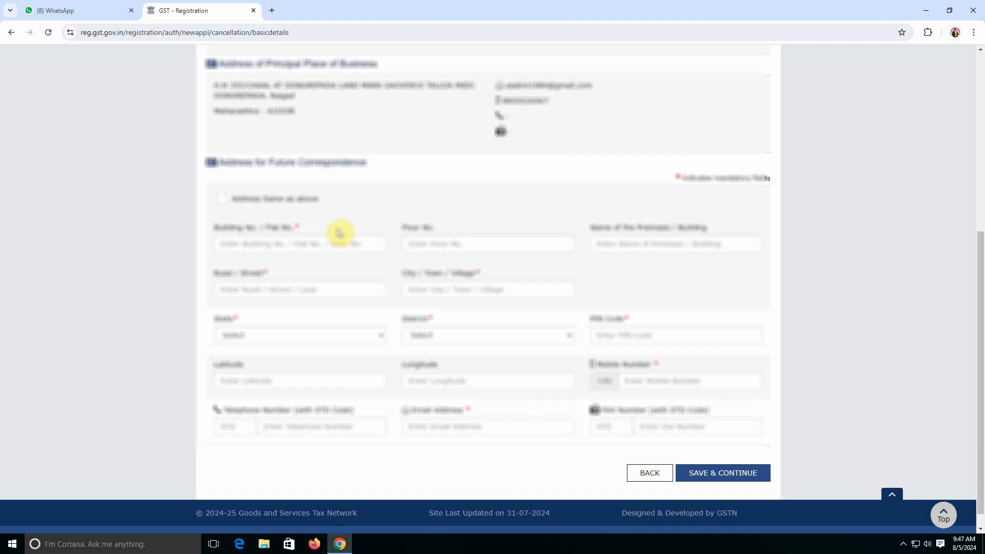
Move the owner's name into Name of Premises and enter the room number as Building No./Flat No
left_click(329, 245)
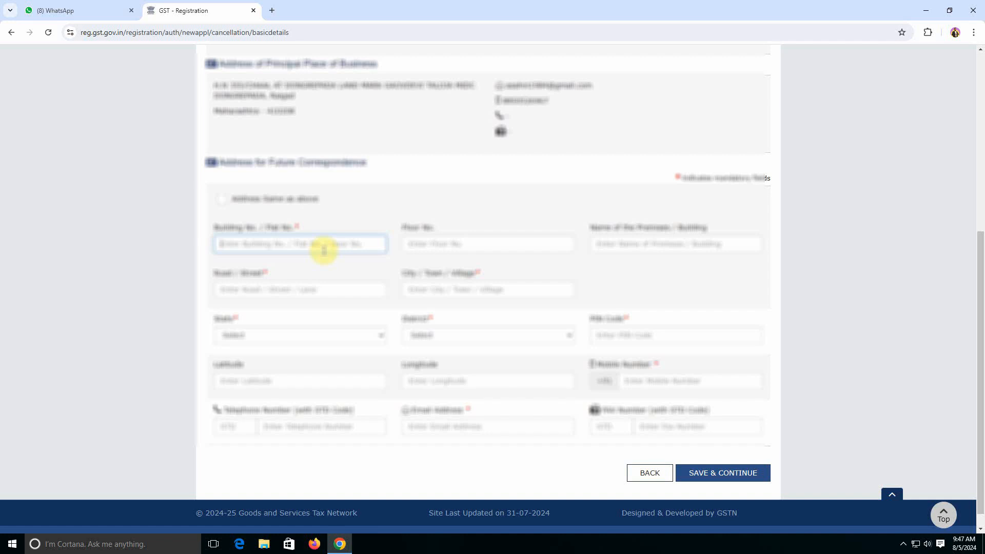
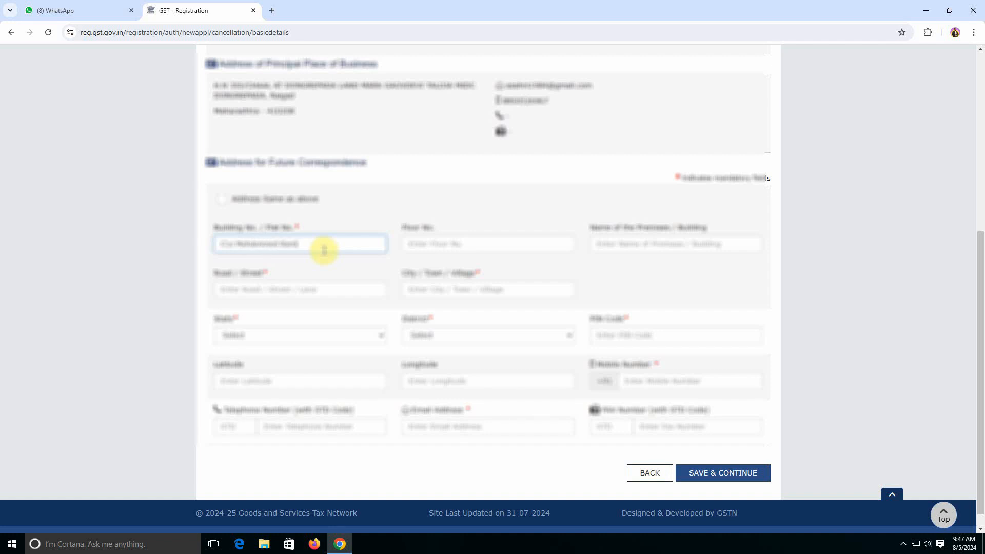
left_click(413, 244)
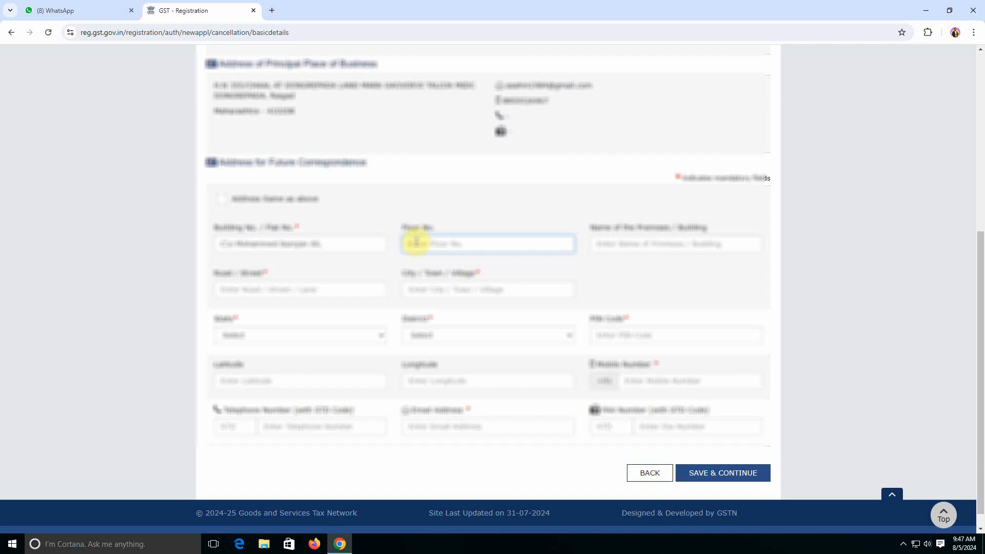
left_click_drag(348, 246, 216, 238)
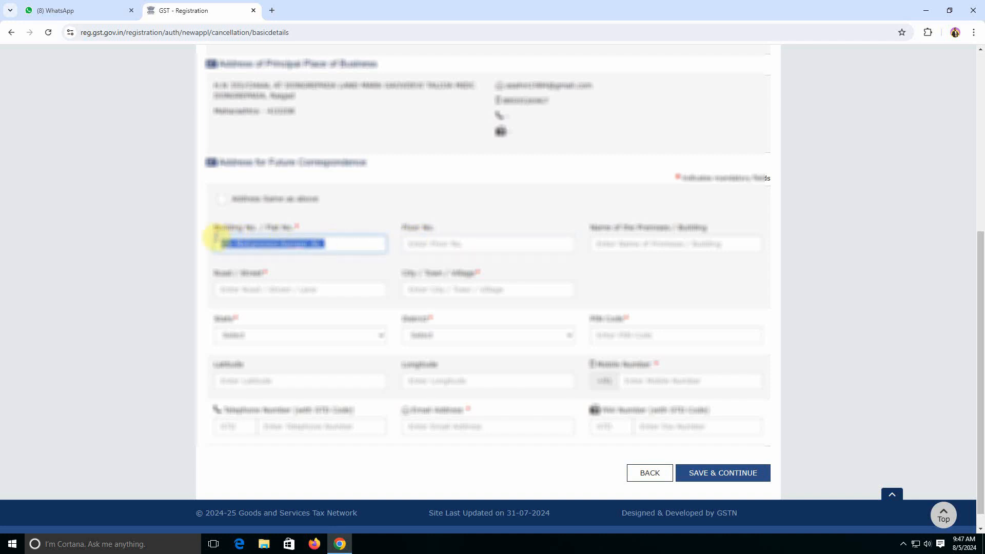
key("ctrl+x")
left_click(595, 249)
key("ctrl+v")
left_click(349, 244)
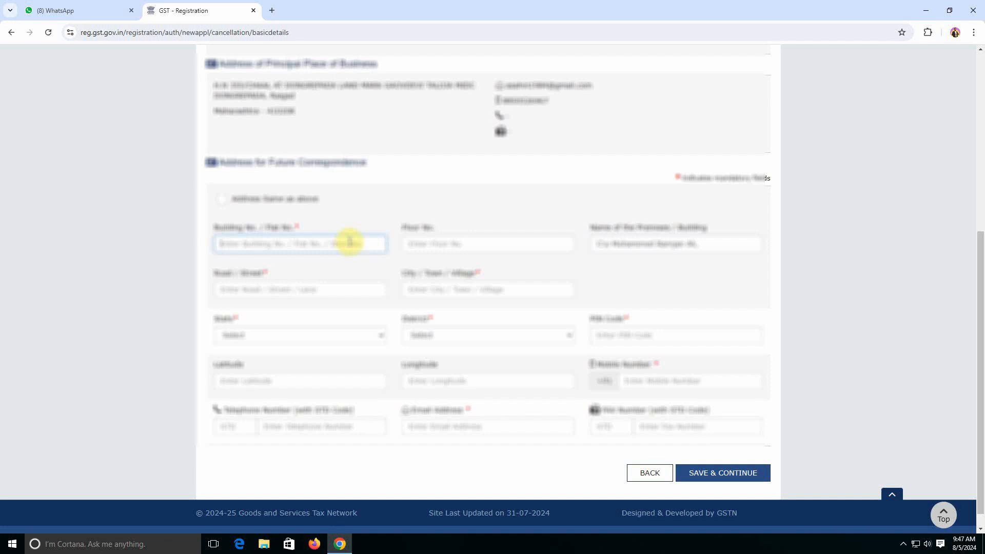
type("G")
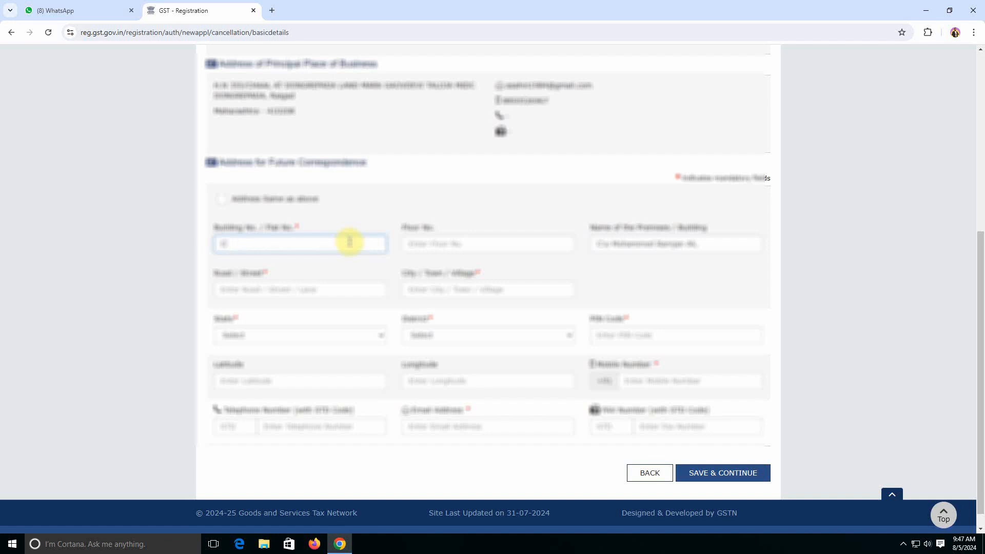
key("BackSpace")
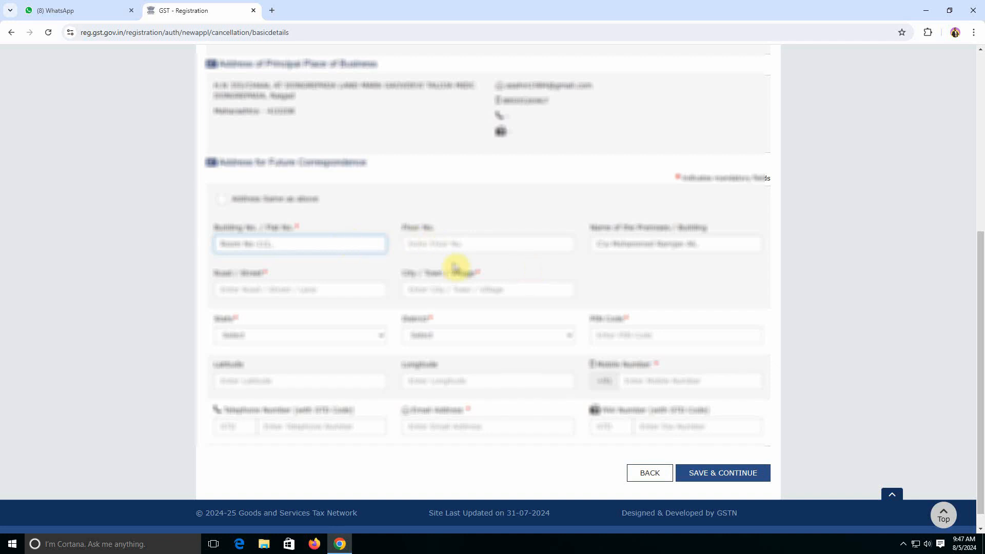
Enter the correspondence address road/street and city/town/village
left_click(309, 286)
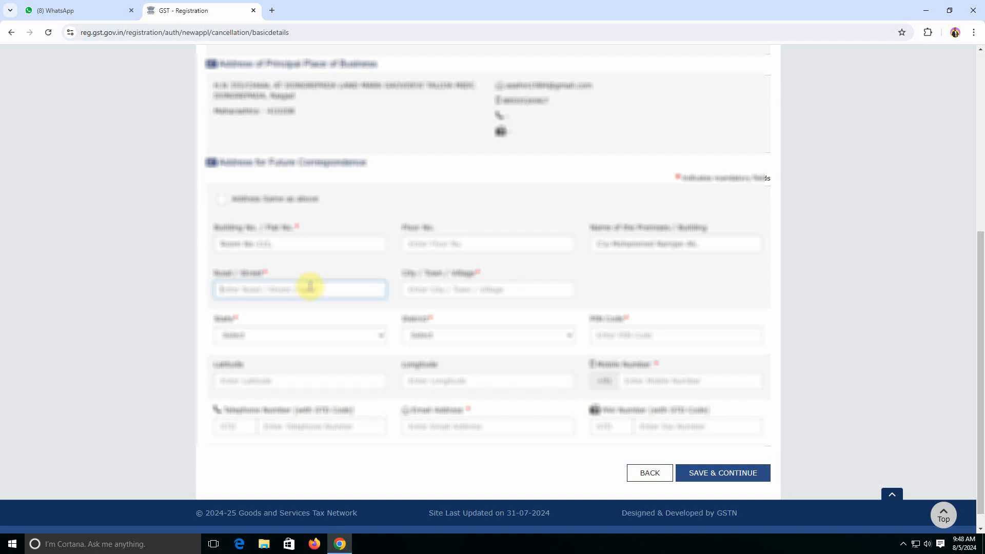
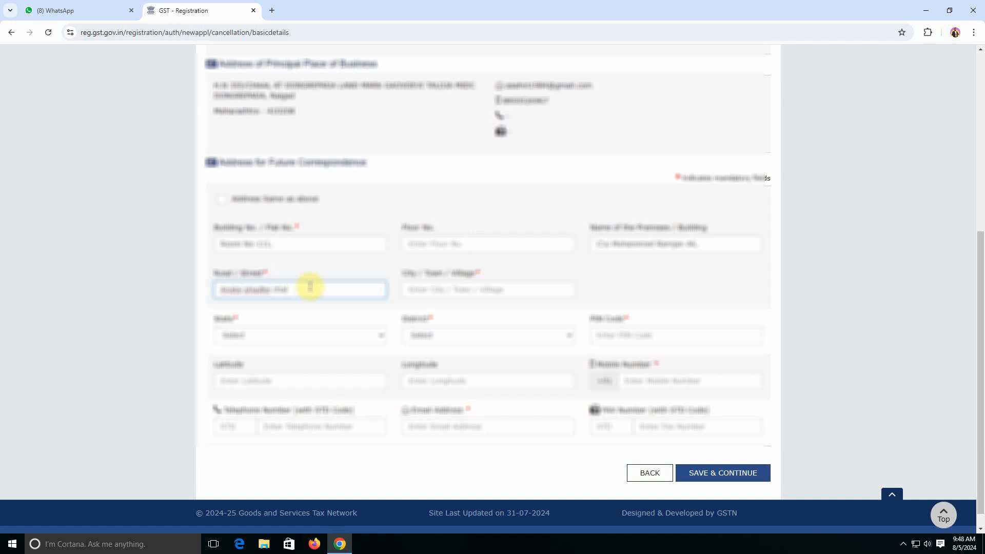
left_click(448, 290)
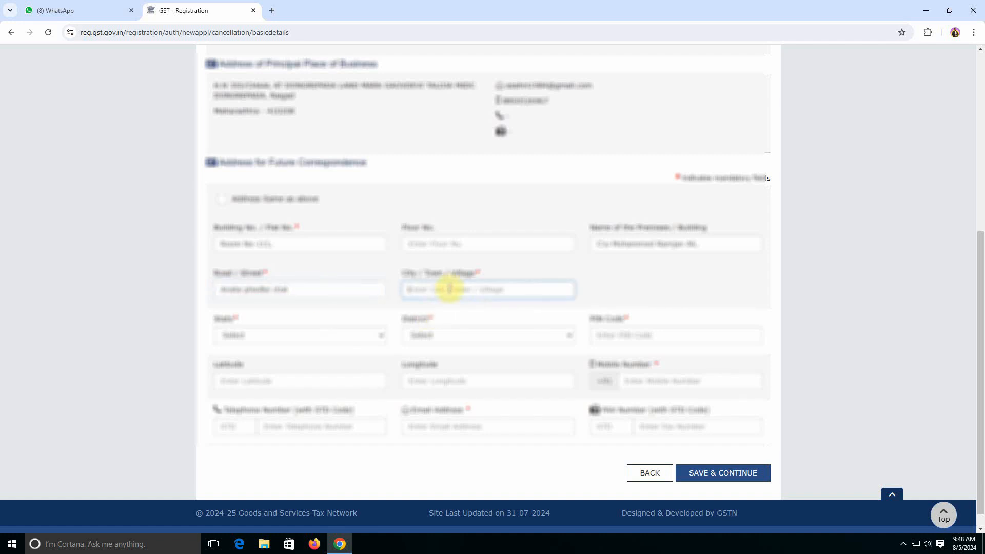
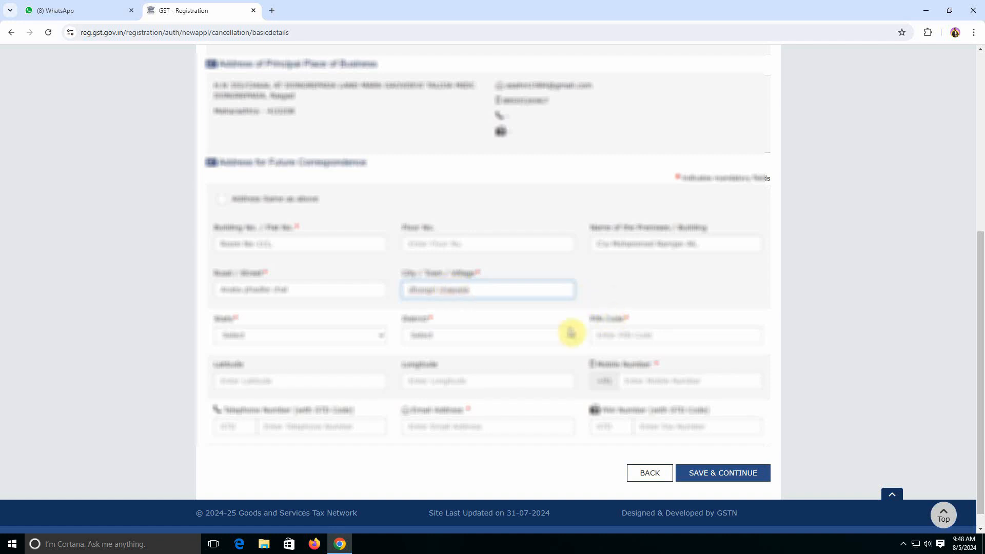
left_click(361, 336)
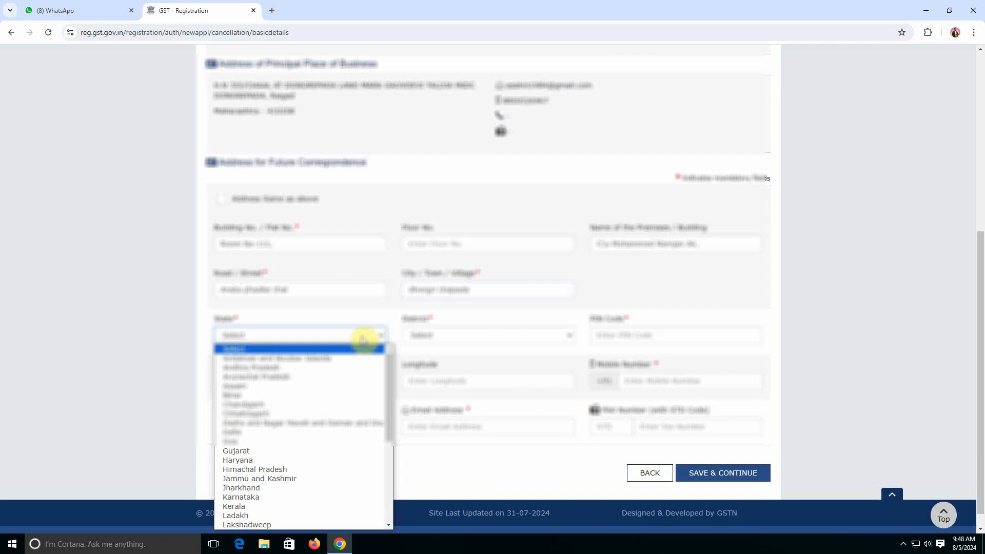
Set the correspondence state to Maharashtra and choose the district listed just above Ratnagiri
key("m")
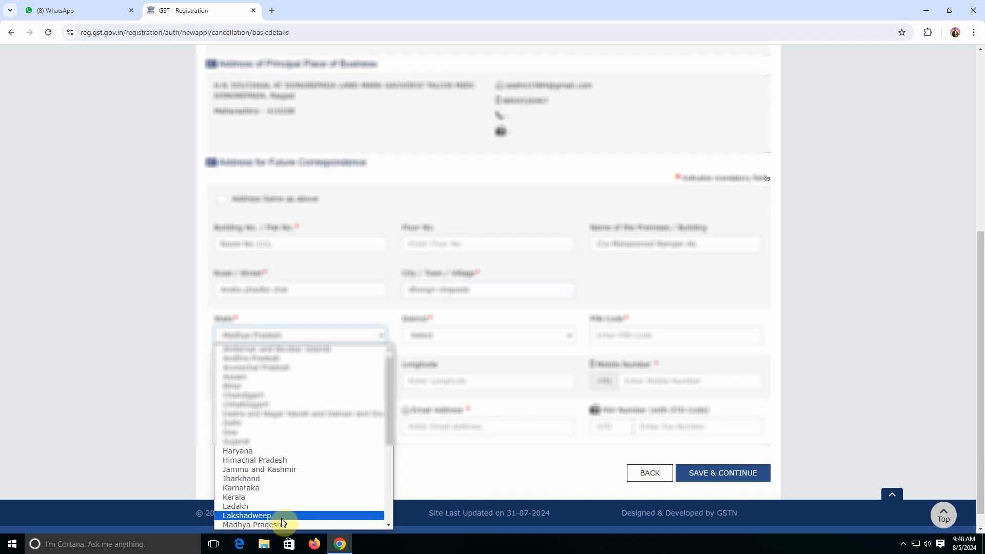
scroll(281, 518, "down", 3)
left_click(275, 432)
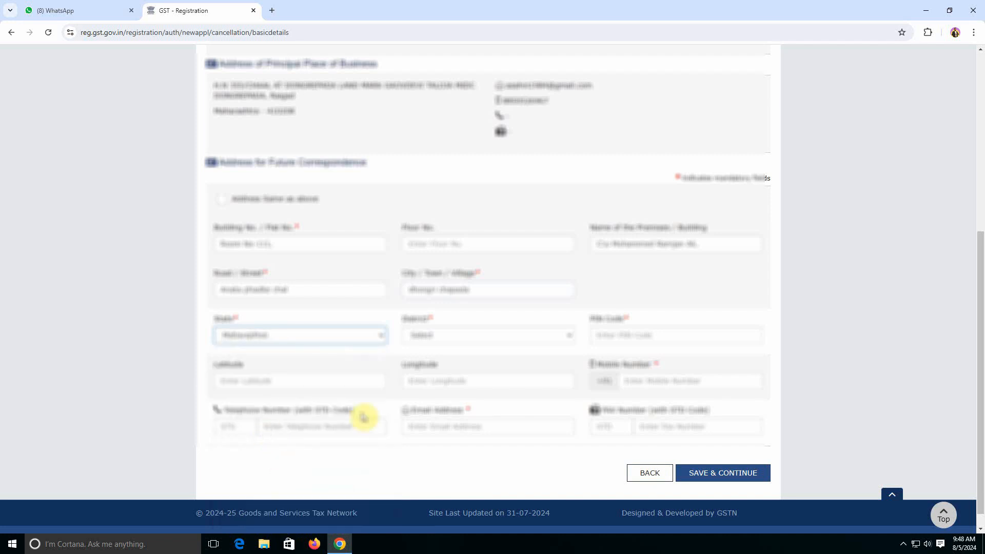
left_click(454, 336)
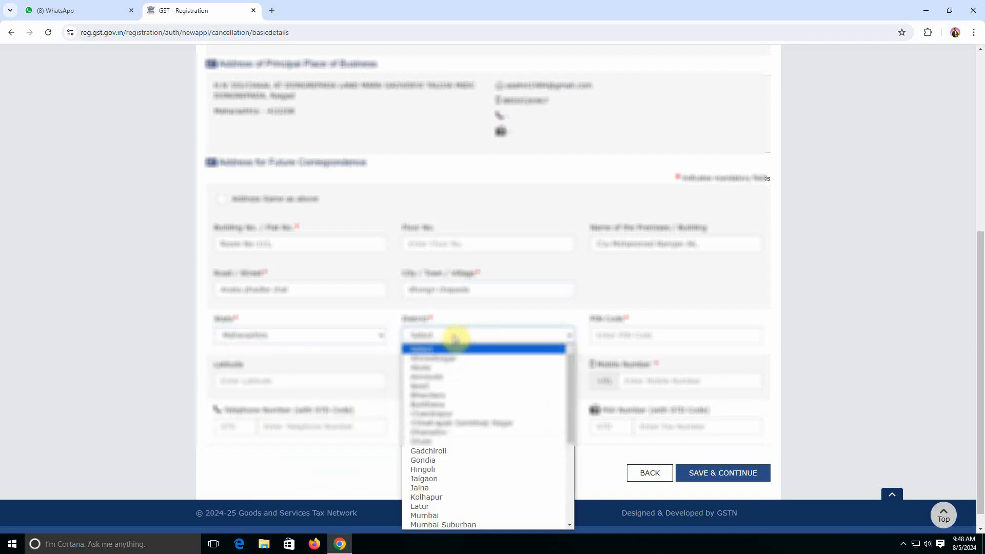
scroll(451, 336, "down", 3)
scroll(451, 505, "down", 3)
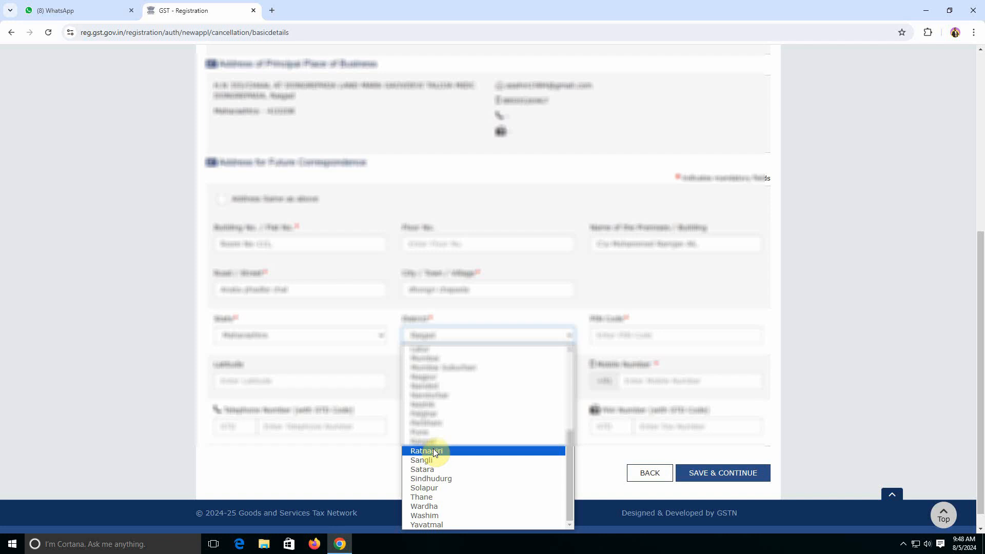
key("Up")
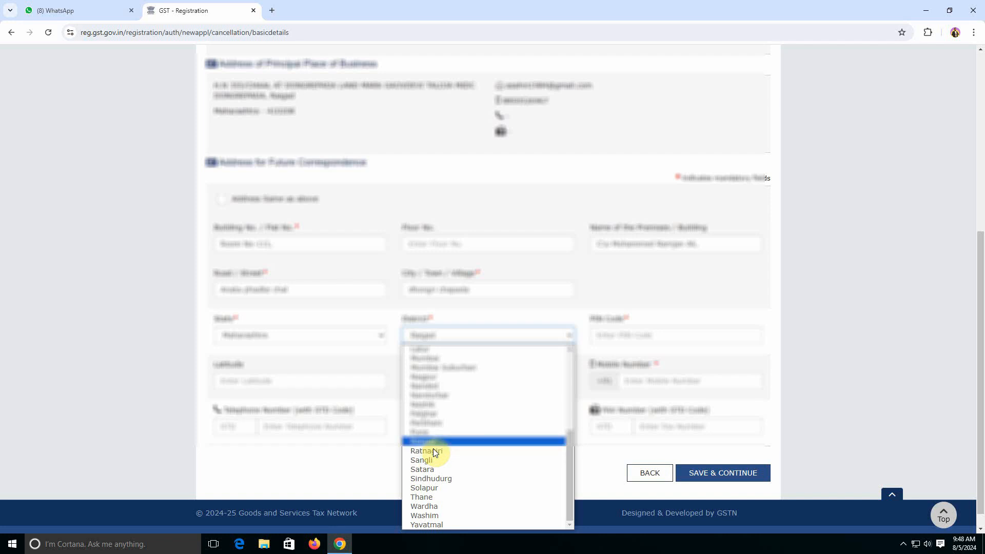
key("Return")
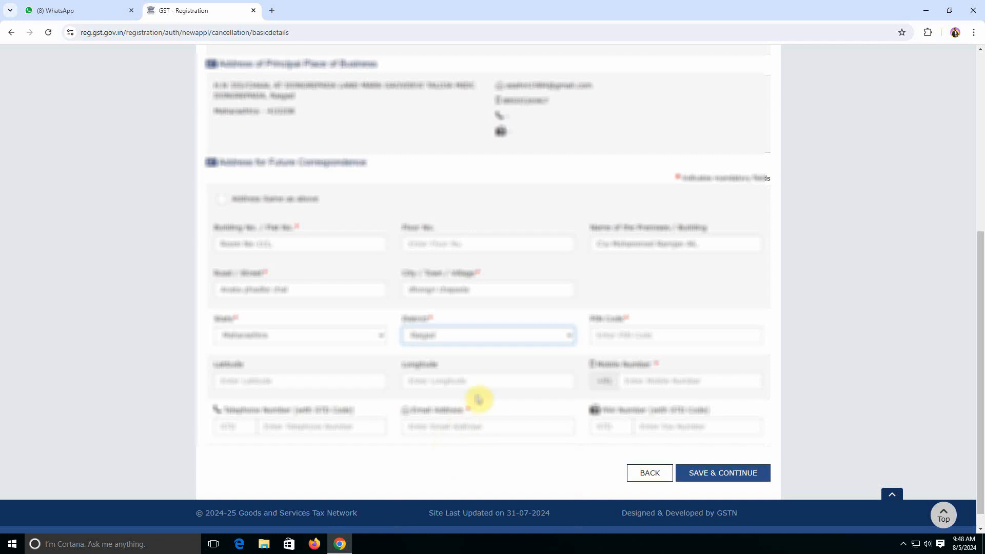
left_click(611, 336)
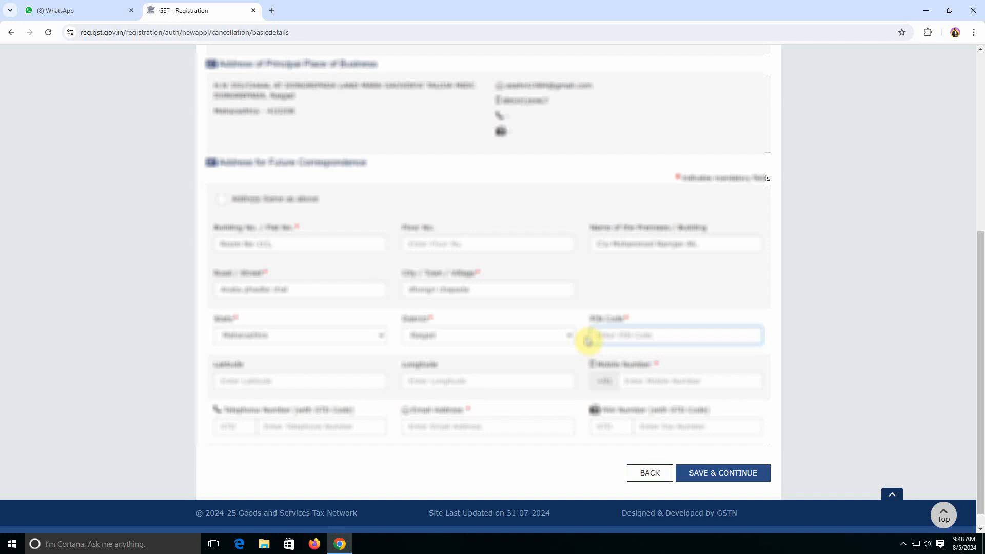
Enter the correspondence PIN code and mobile number
type("400208")
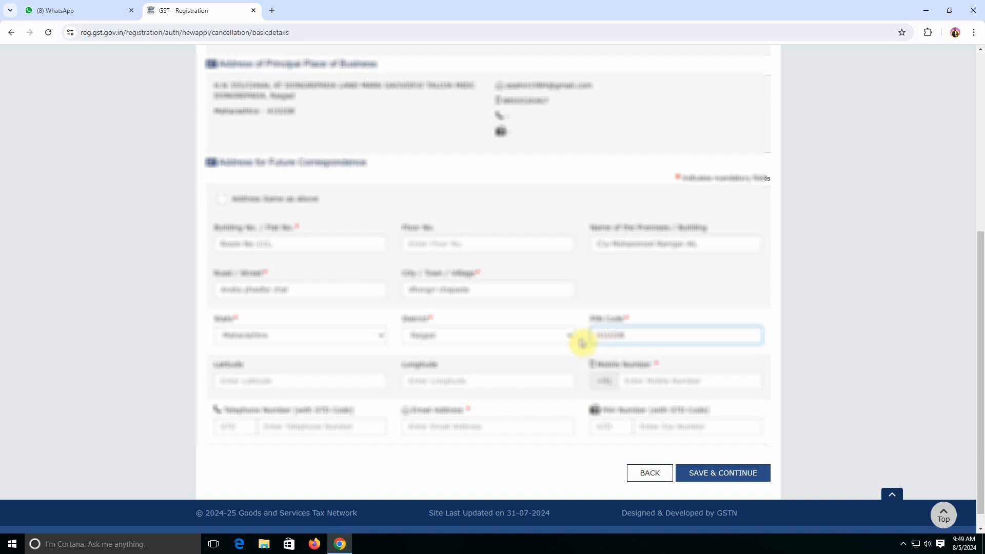
left_click(643, 382)
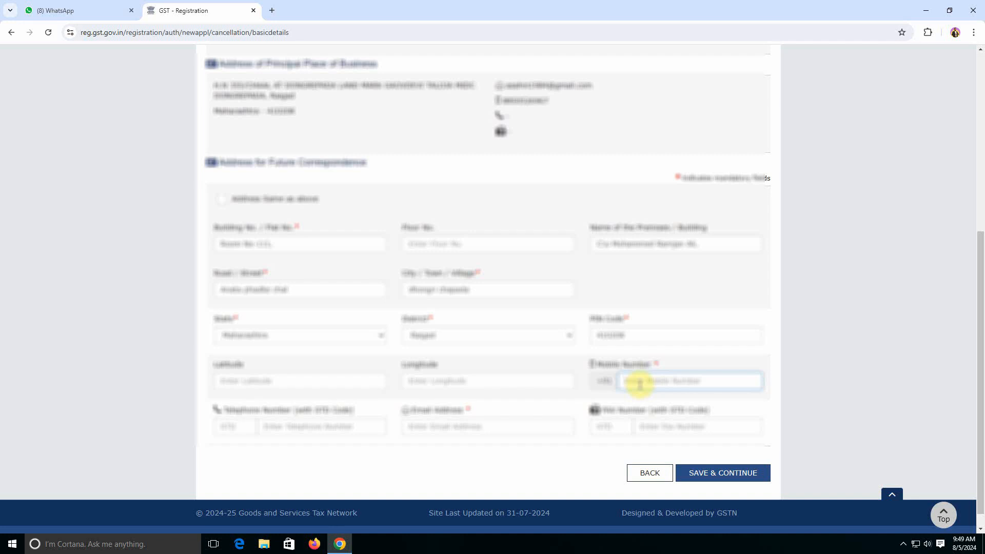
type("98????????")
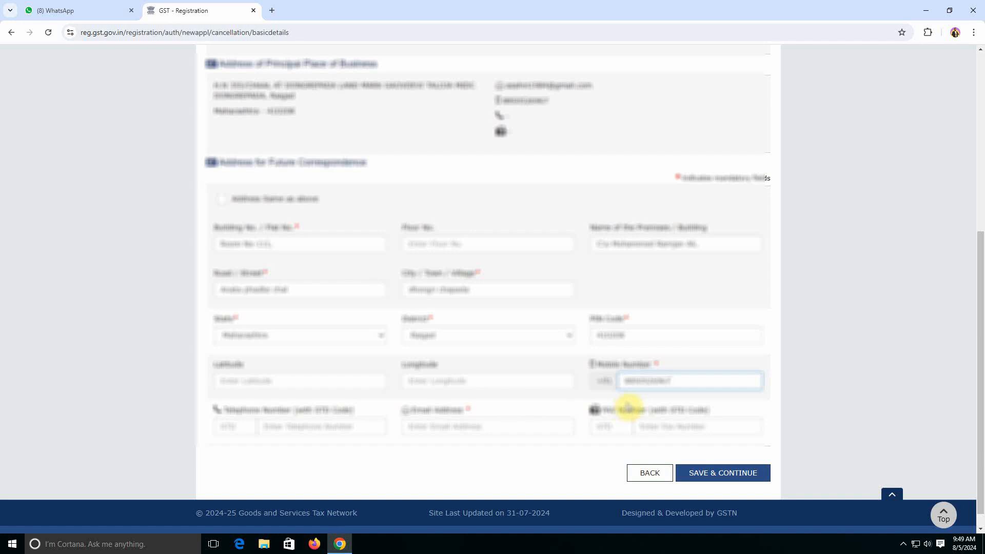
Enter the correspondence e-mail address and save the Basic Details
left_click(418, 428)
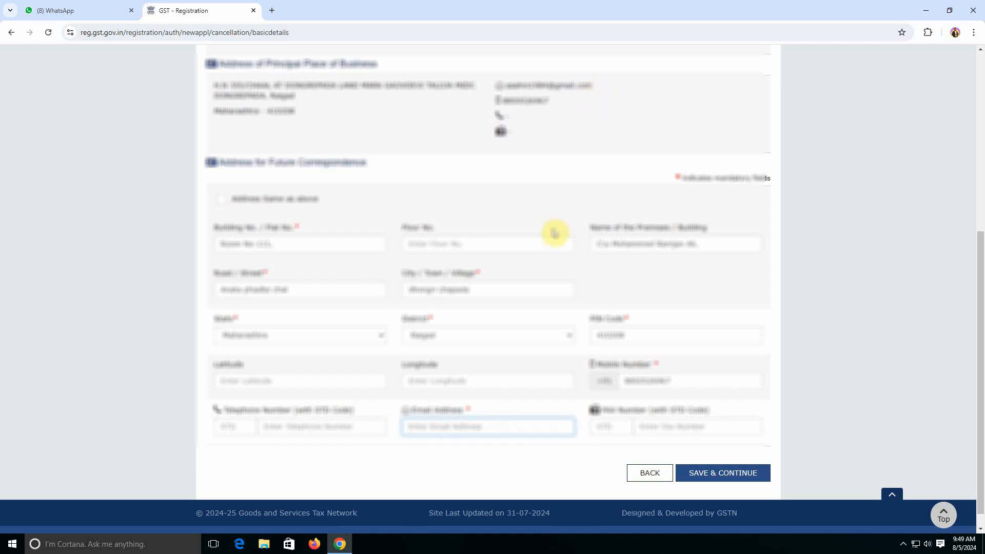
type("a")
key("BackSpace")
left_click(521, 453)
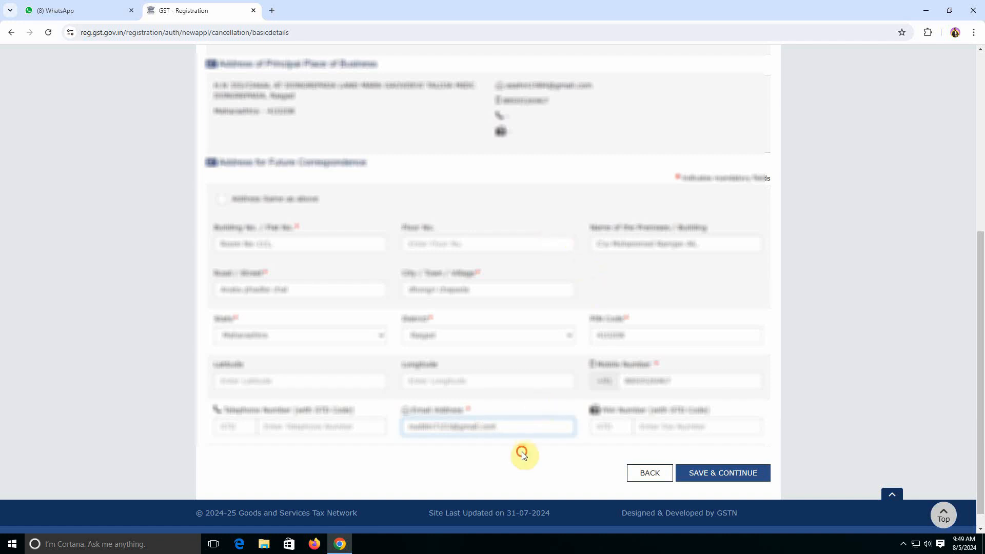
left_click(721, 473)
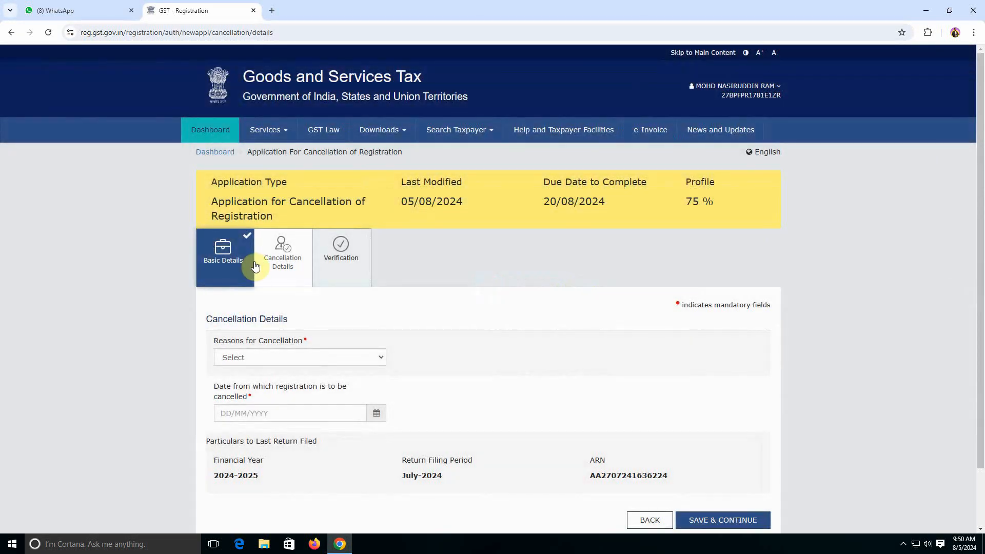
Open the Reasons for Cancellation dropdown on the Cancellation Details step
left_click(325, 359)
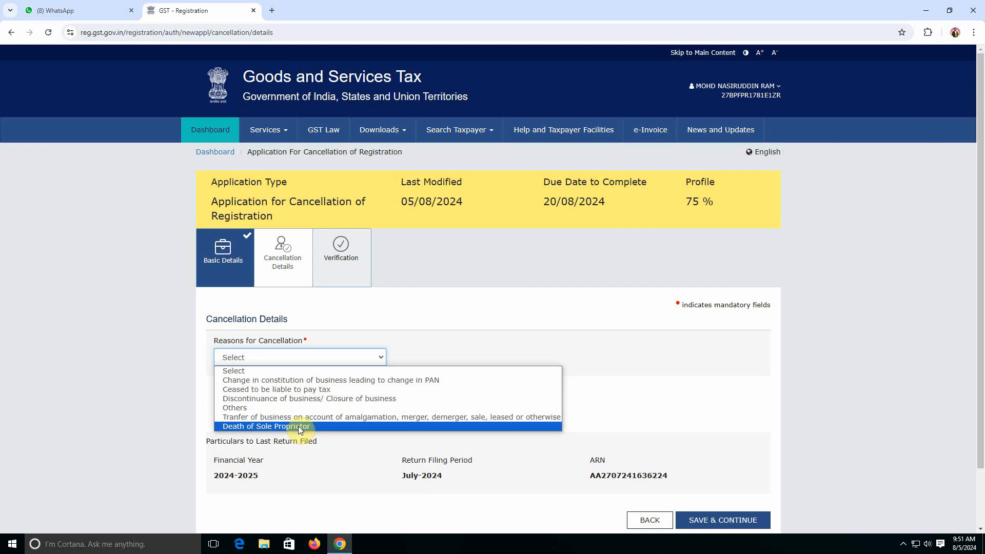
Choose 'Discontinuance of business/ Closure of business' and enter cancellation date 05/08/2024
left_click(270, 399)
left_click(452, 413)
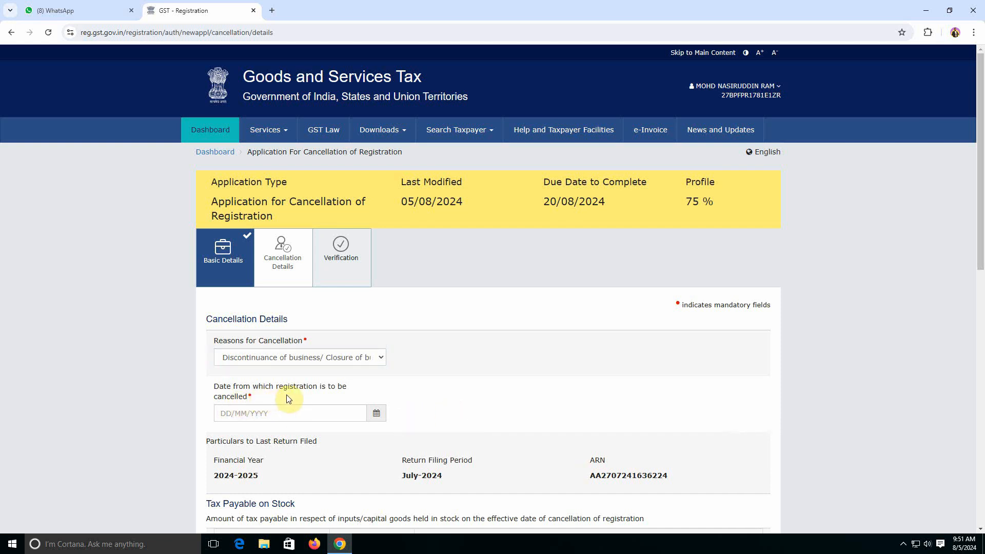
left_click(227, 413)
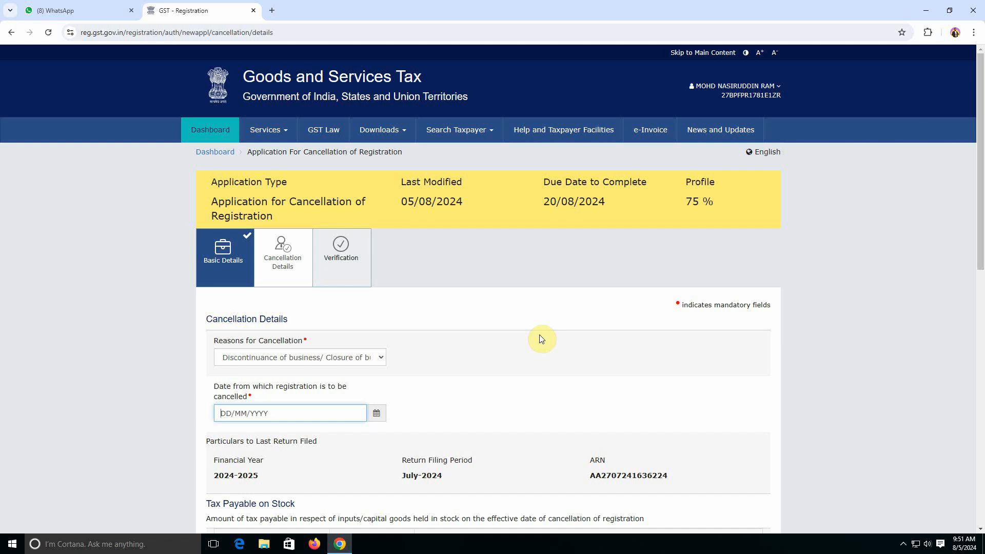
type("05/08/2024")
left_click(474, 391)
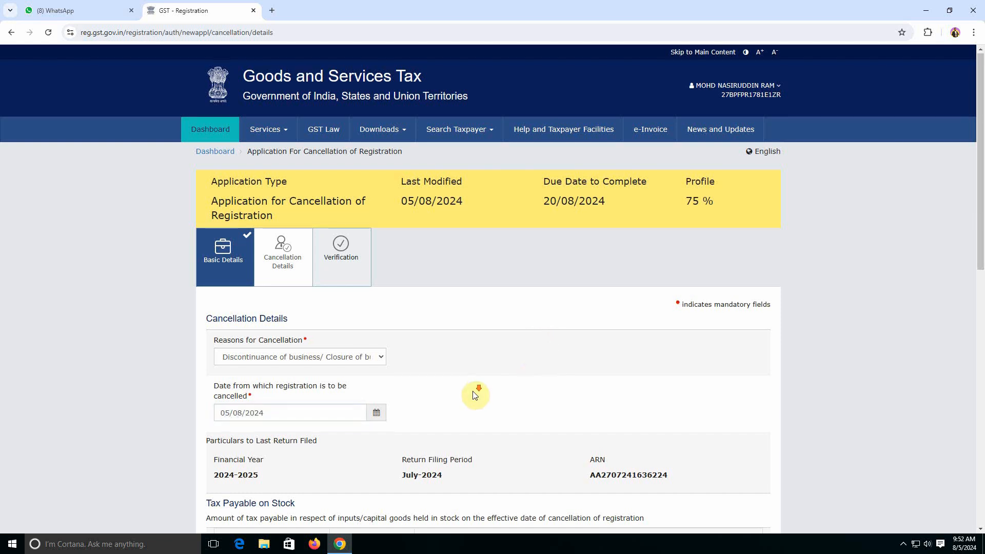
Review the stock tax payable and ledger payment tables, all showing zero
scroll(446, 394, "down", 4)
scroll(385, 377, "down", 3)
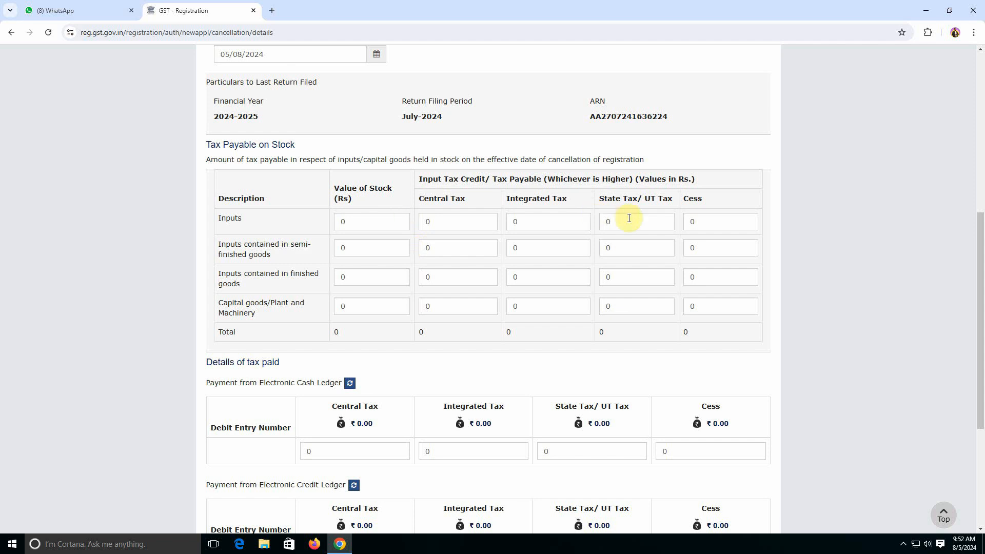
scroll(361, 279, "up", 3)
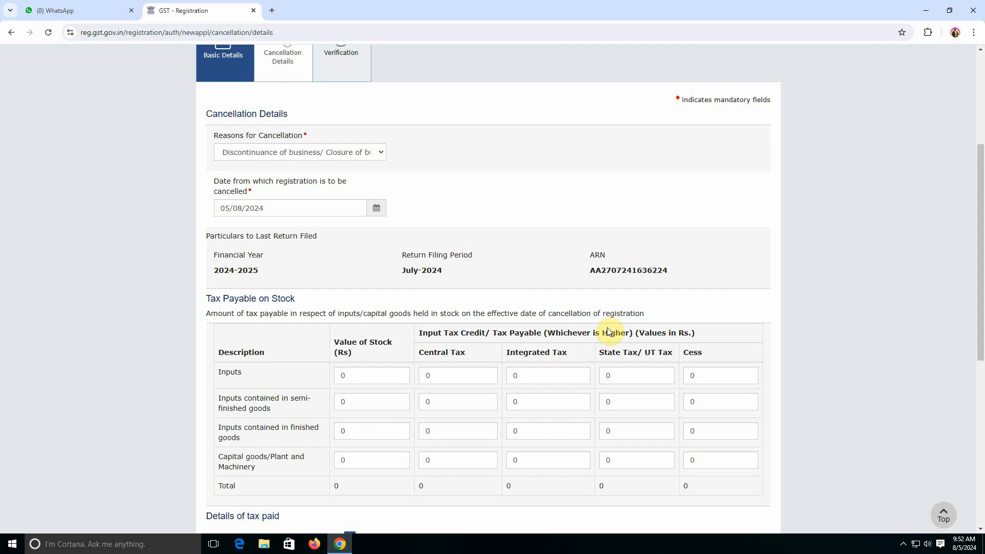
scroll(451, 378, "down", 1)
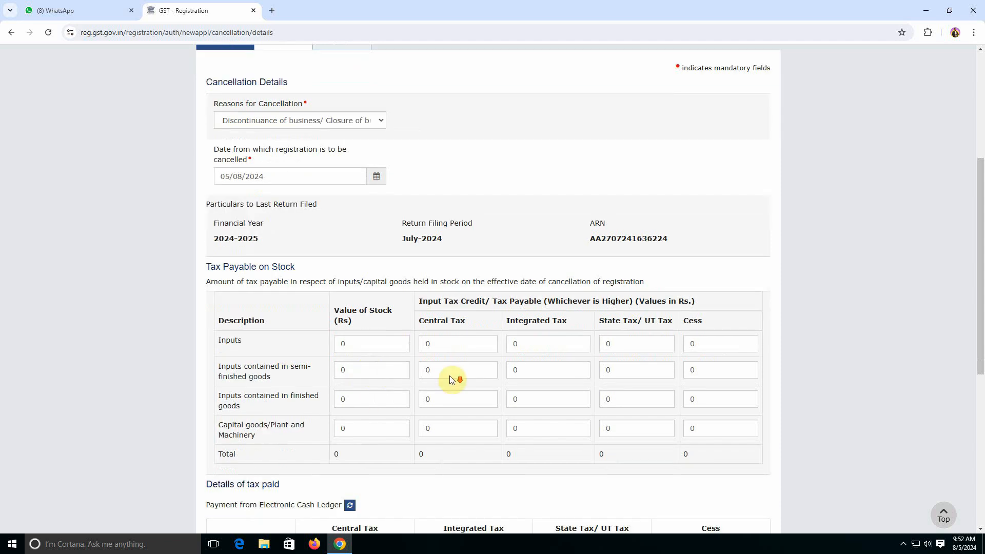
scroll(451, 379, "down", 6)
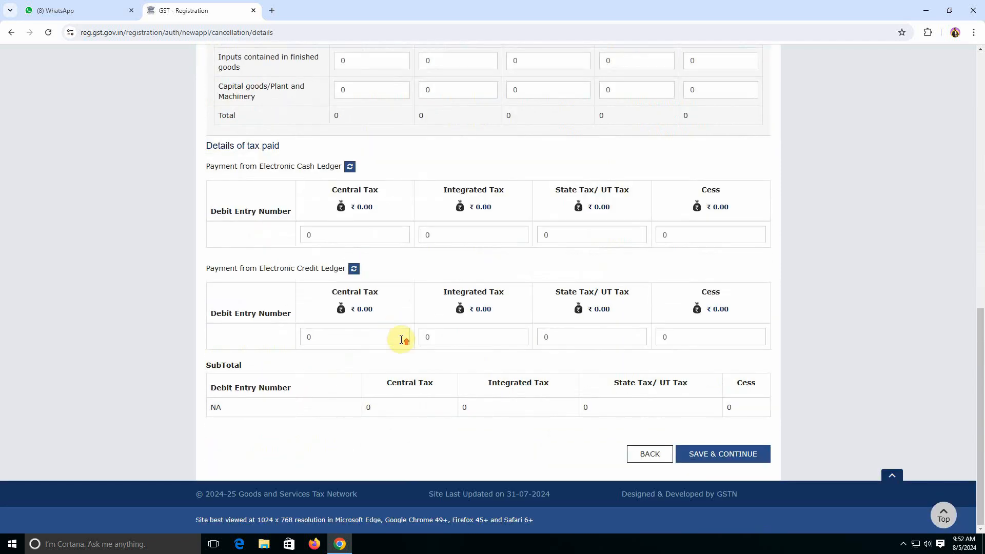
scroll(402, 340, "up", 2)
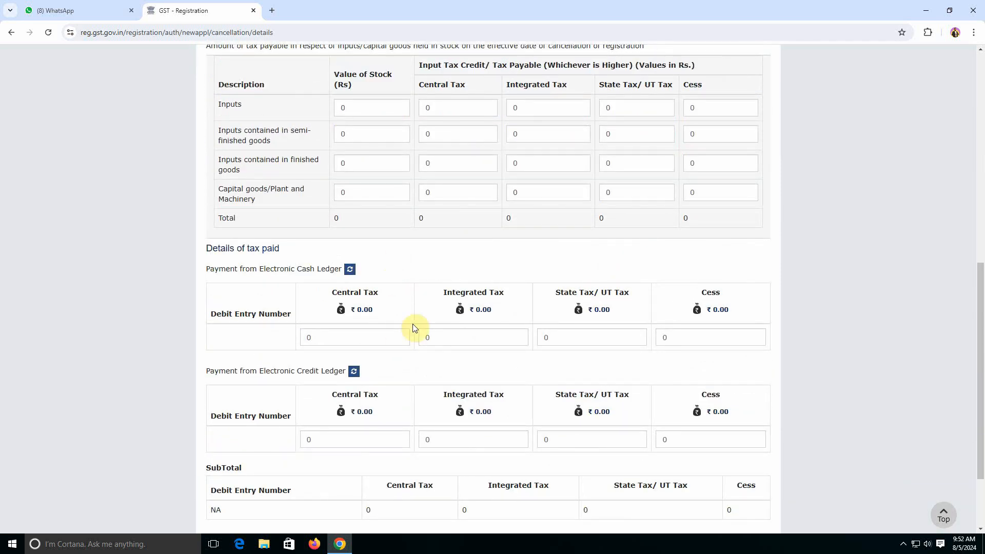
scroll(413, 326, "up", 3)
scroll(605, 337, "down", 5)
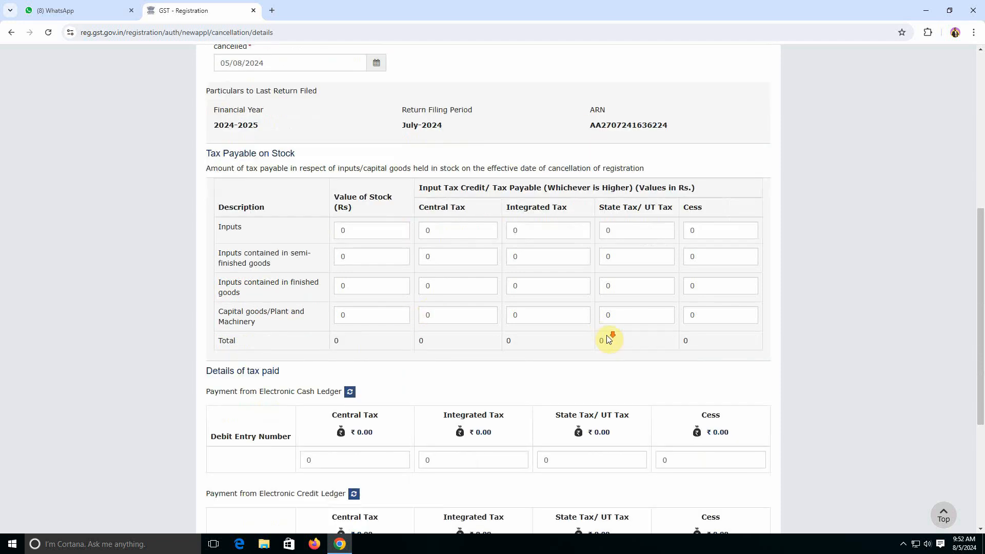
scroll(484, 316, "up", 2)
scroll(503, 308, "down", 2)
scroll(492, 305, "down", 1)
scroll(446, 293, "up", 3)
scroll(513, 262, "down", 3)
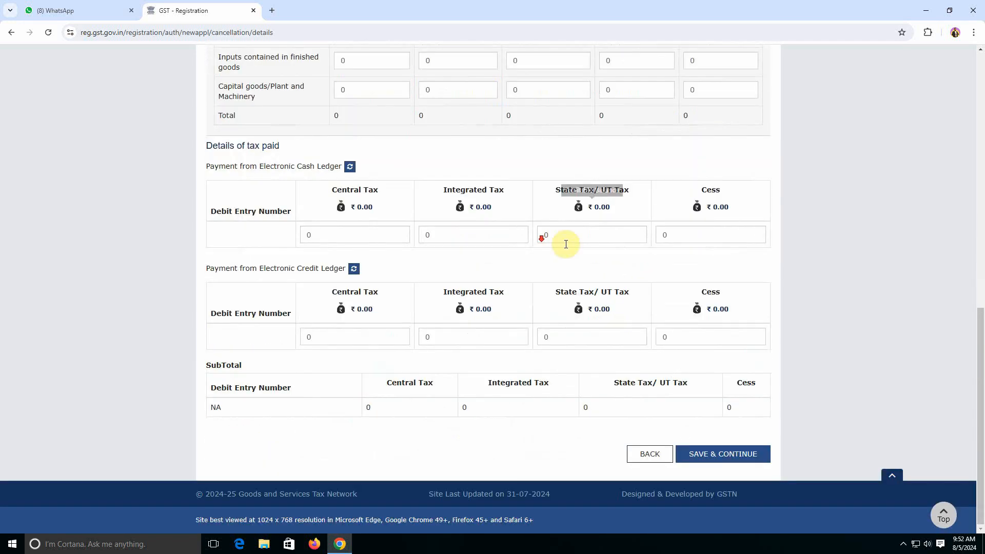
Save cancellation details, tick the declaration, pick the proprietor as signatory, and enter place Raighar
left_click(725, 454)
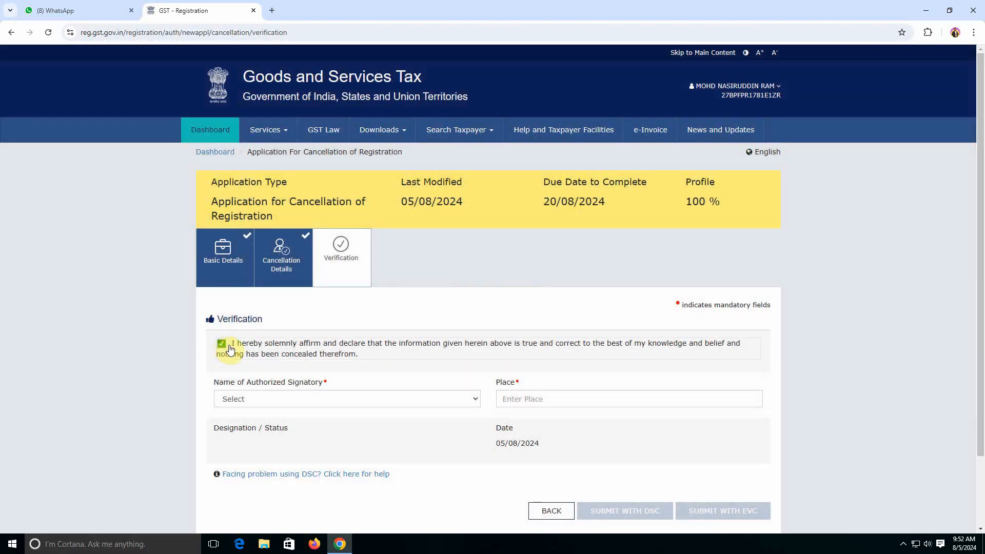
left_click(222, 344)
left_click(287, 400)
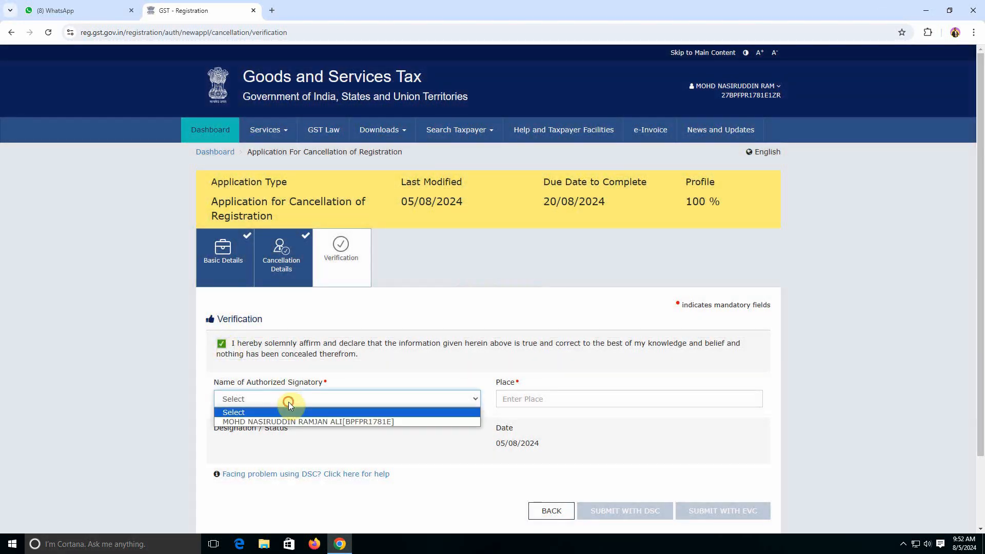
left_click(277, 422)
left_click(511, 398)
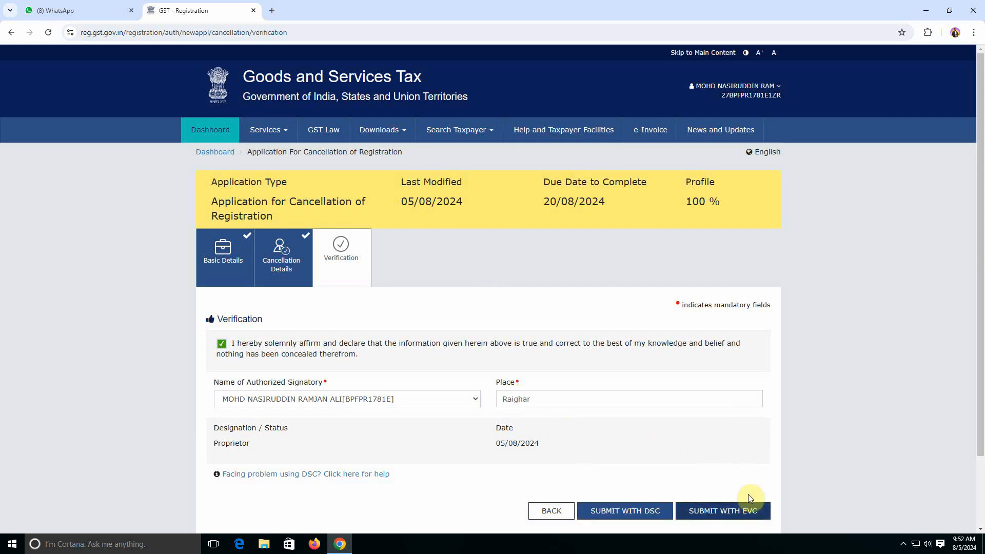
Submit the application with EVC and validate the received OTP
left_click(726, 513)
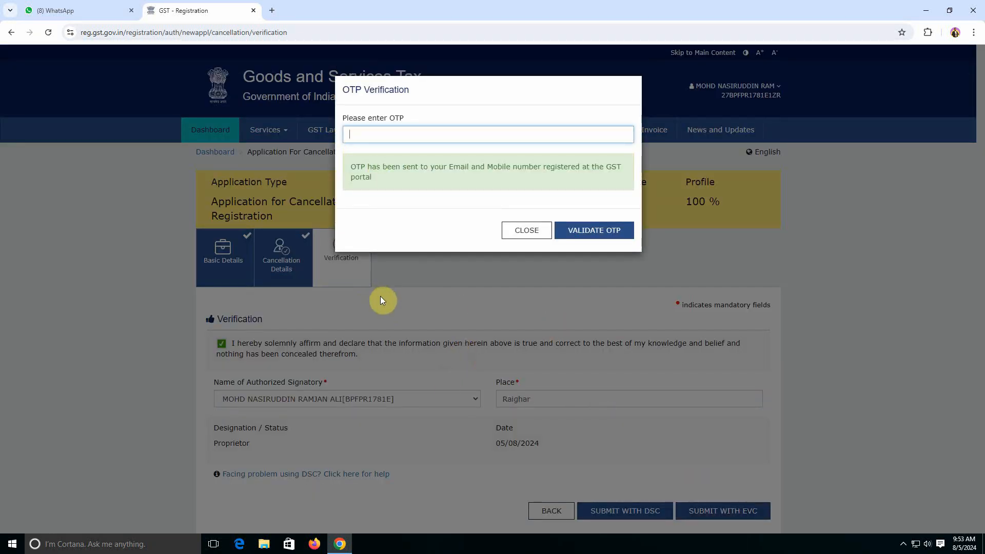
type("••")
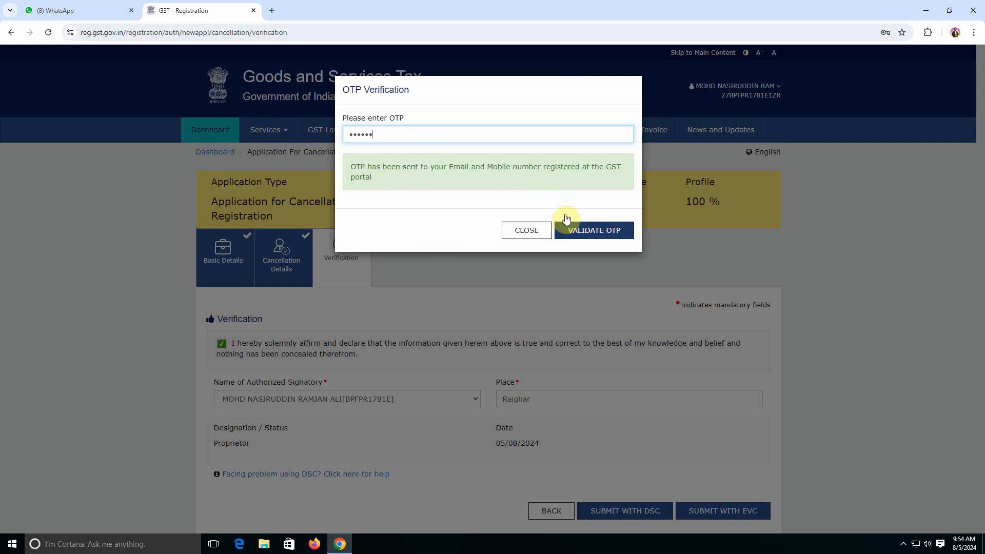
left_click(603, 236)
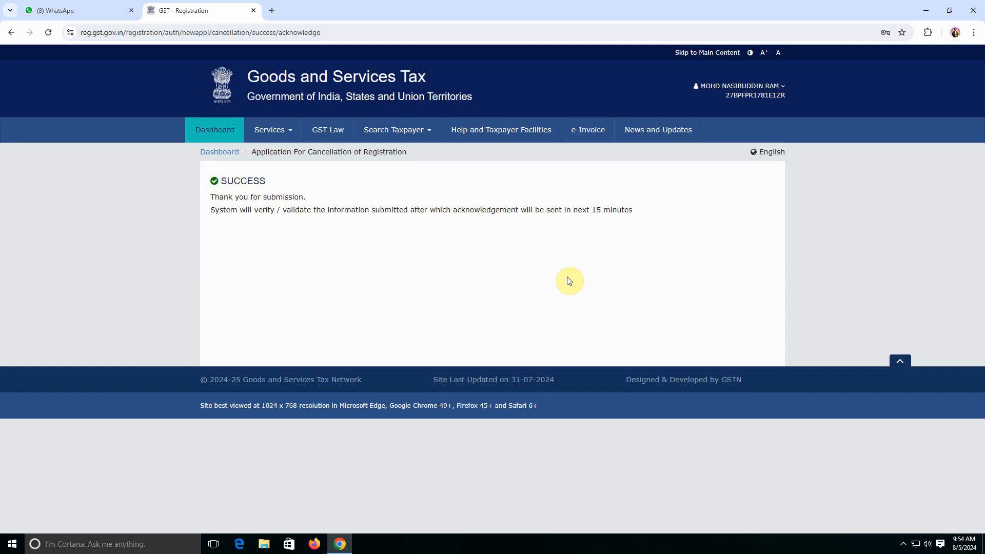
Go to the dashboard and open Services > User Services > My Saved Applications
left_click(220, 152)
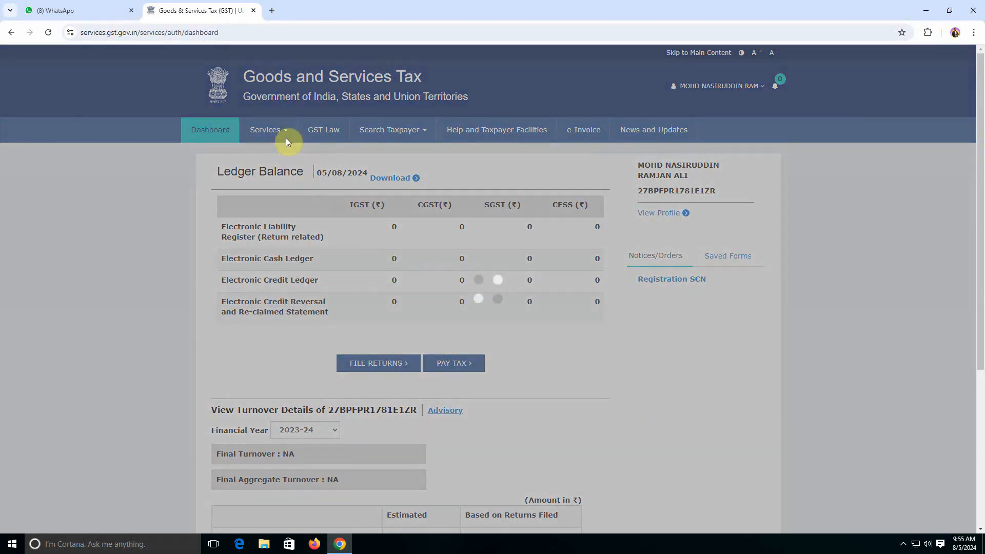
left_click(286, 130)
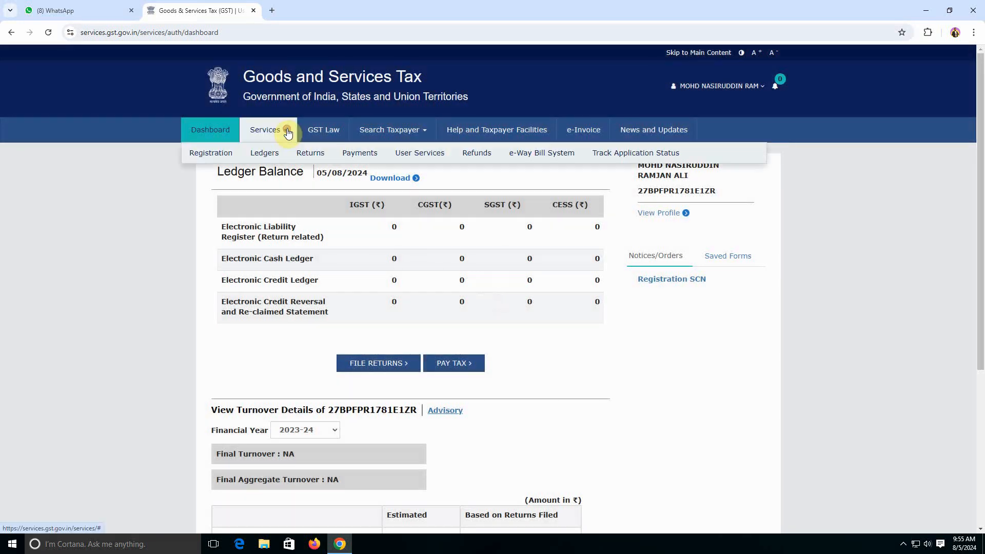
mouse_move(420, 153)
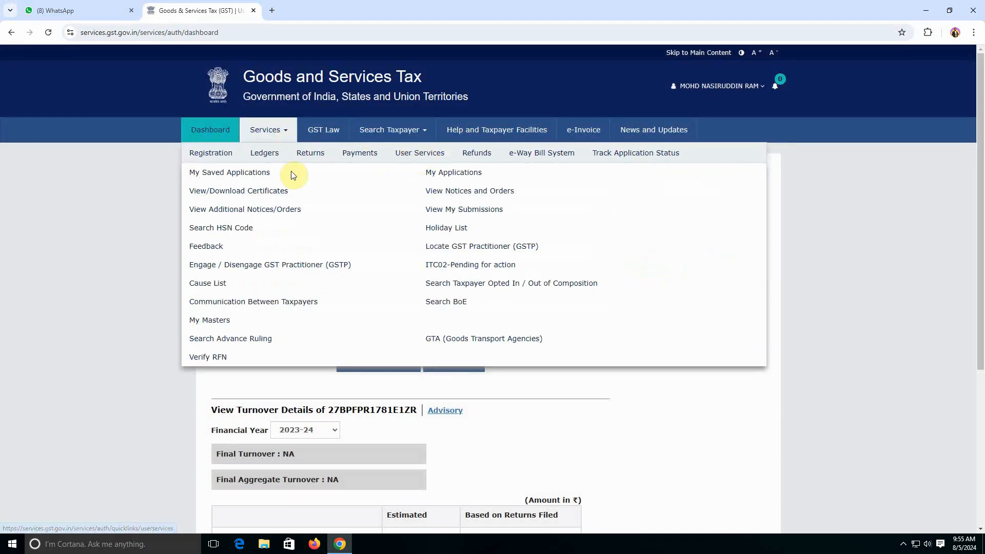
left_click(260, 175)
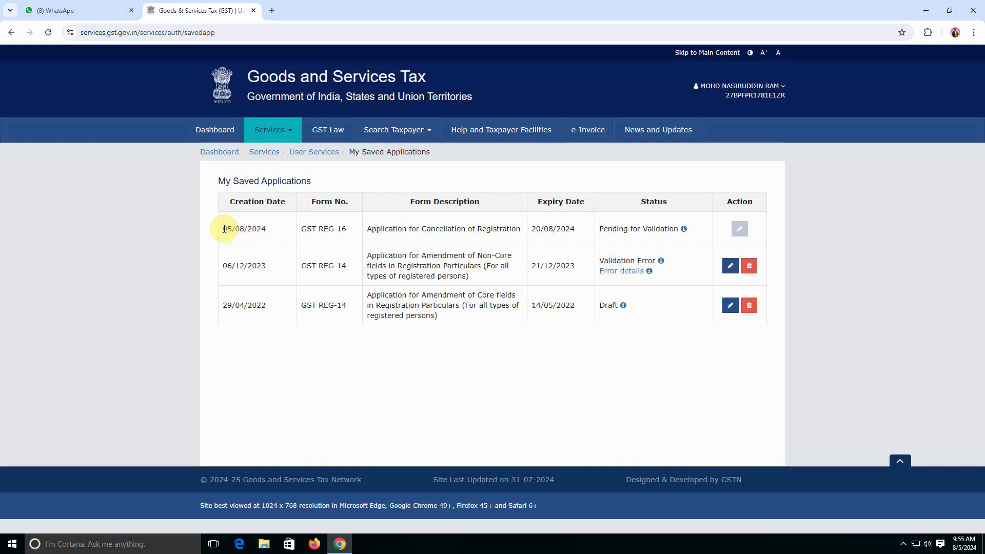
Confirm the GST REG-16 cancellation shows Pending for Validation, then return to the dashboard
left_click_drag(224, 229, 677, 227)
left_click(596, 241)
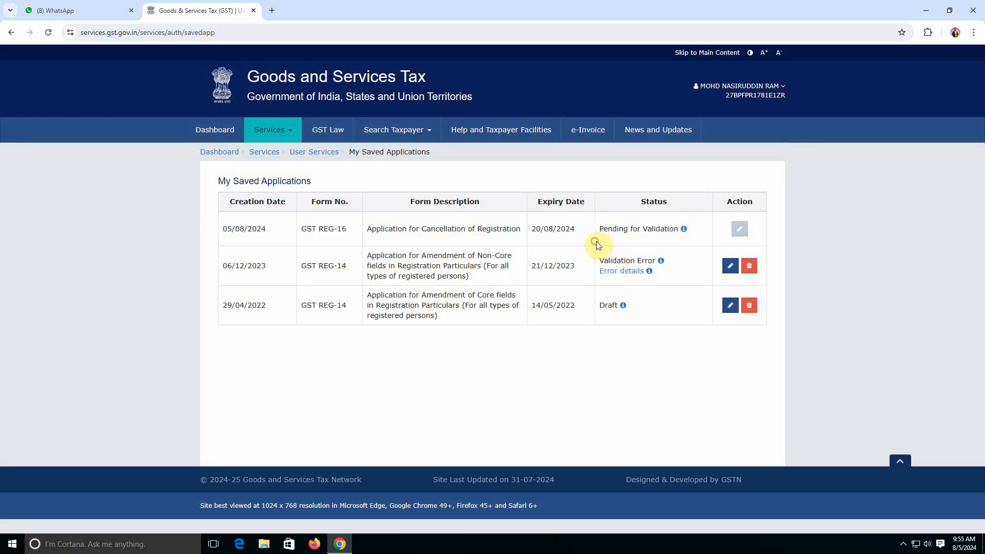
left_click(593, 226)
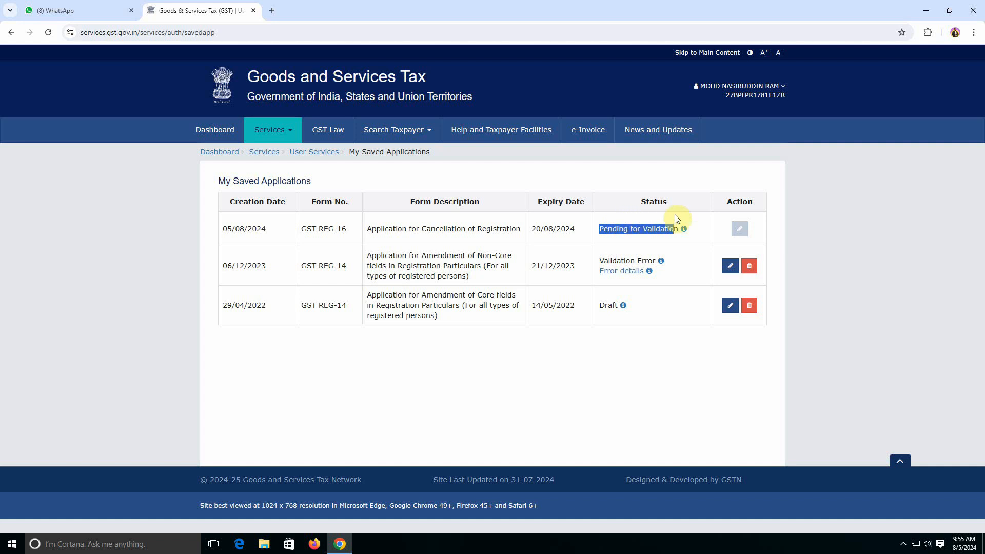
left_click(644, 241)
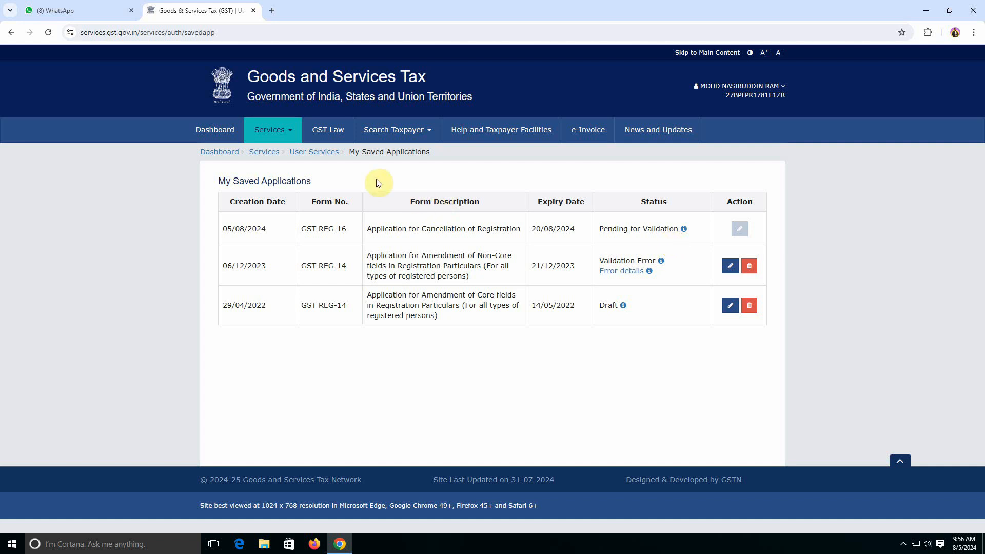
left_click(219, 153)
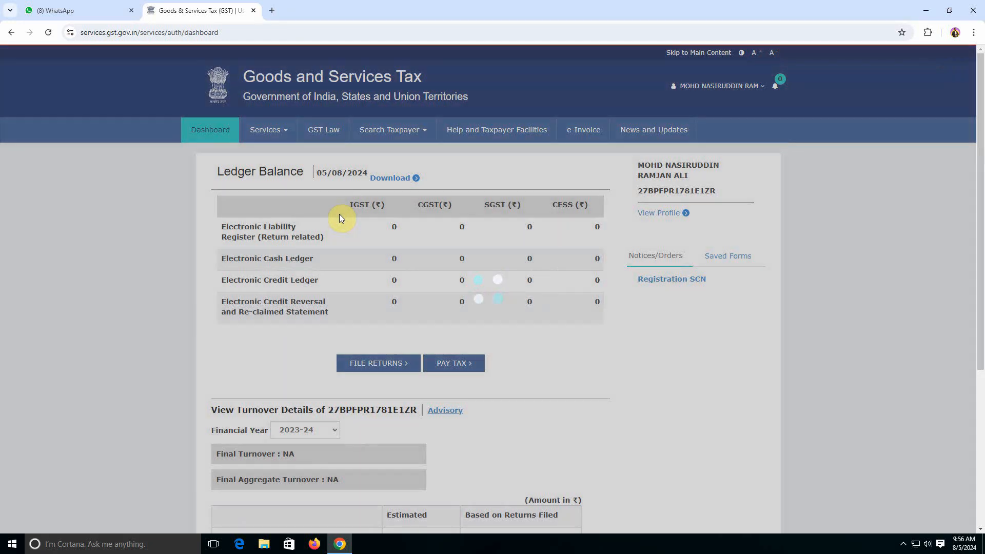